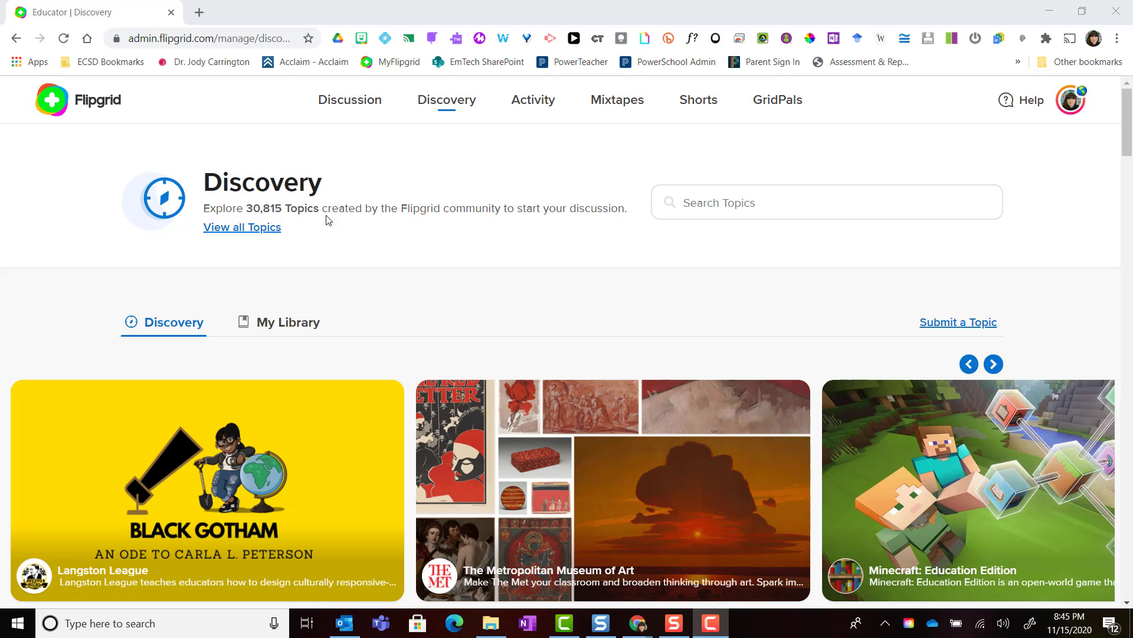
# List all topics in Discovery and search them for Fake News.
pyautogui.click(231, 231)
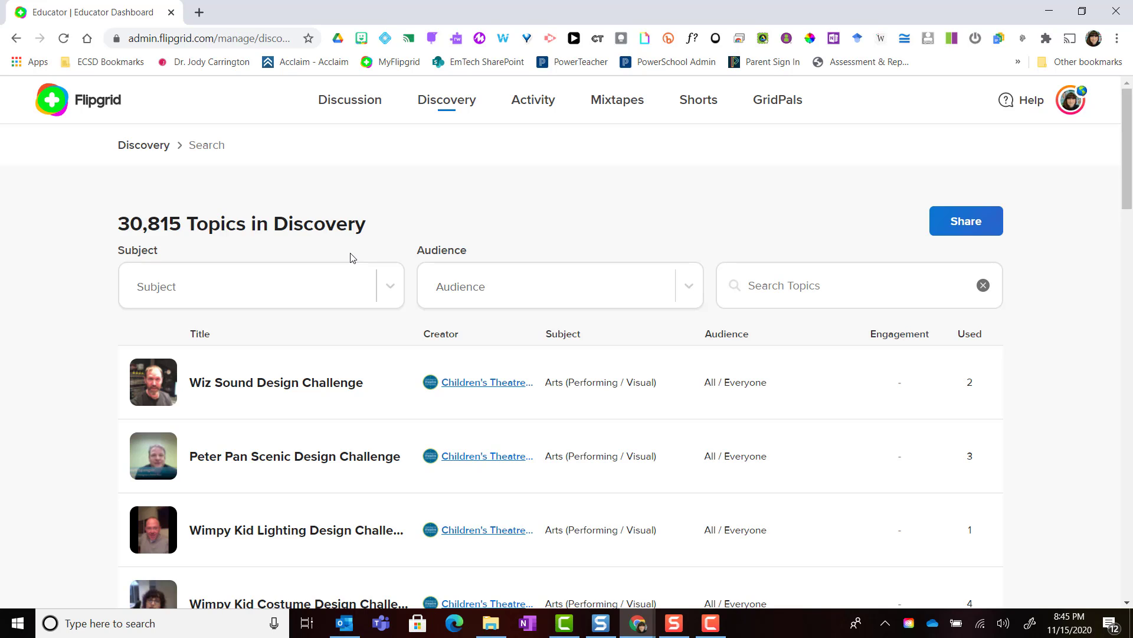
pyautogui.click(355, 270)
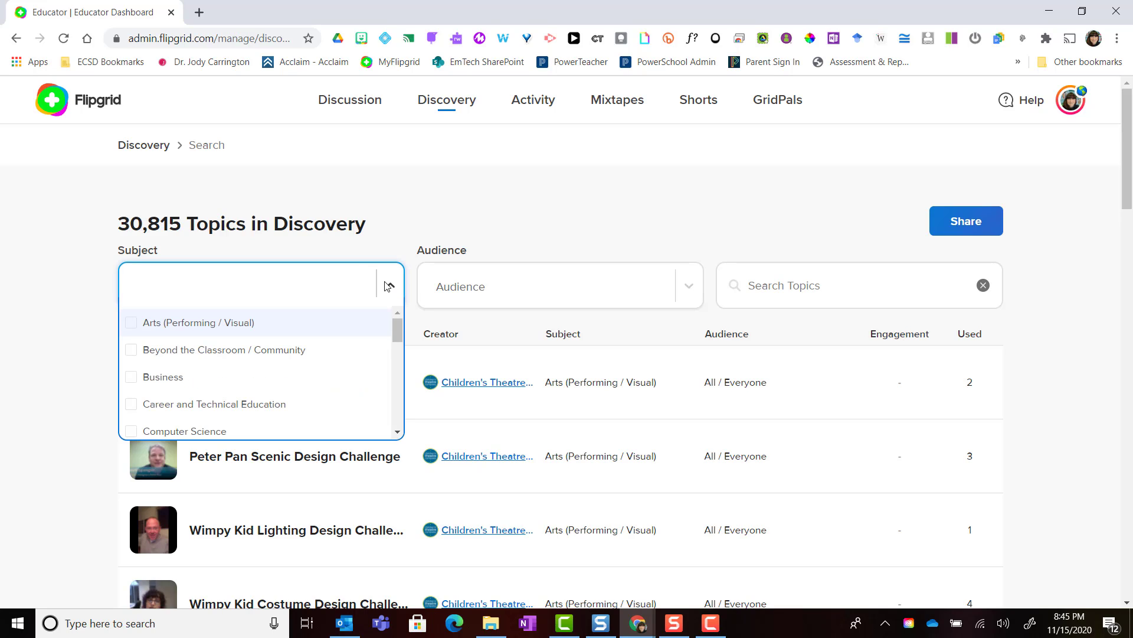
pyautogui.click(688, 288)
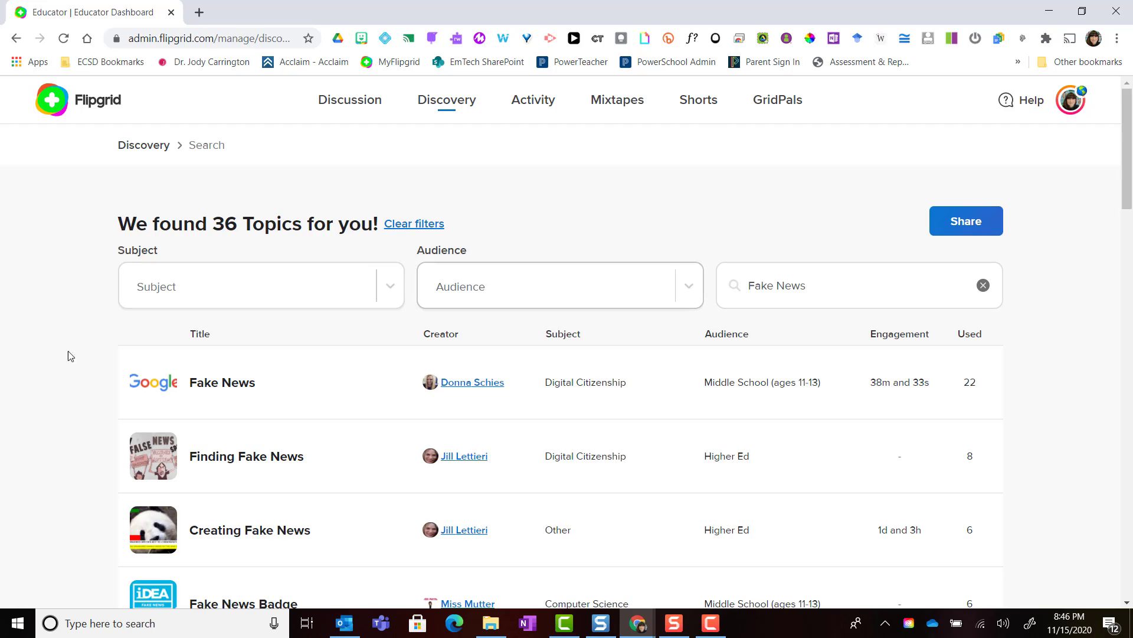
# Find the How to Spot Fake News FactCheck.org topic among the results and open its details.
pyautogui.scroll(-1, 262, 412)
pyautogui.scroll(-1, 267, 412)
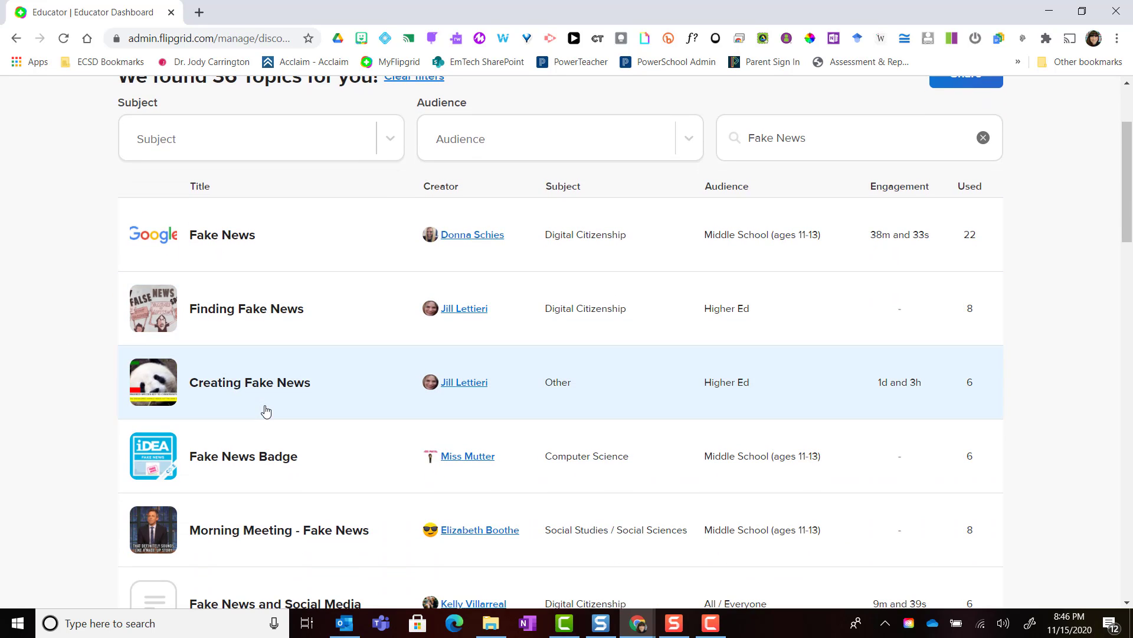
pyautogui.scroll(-3, 266, 412)
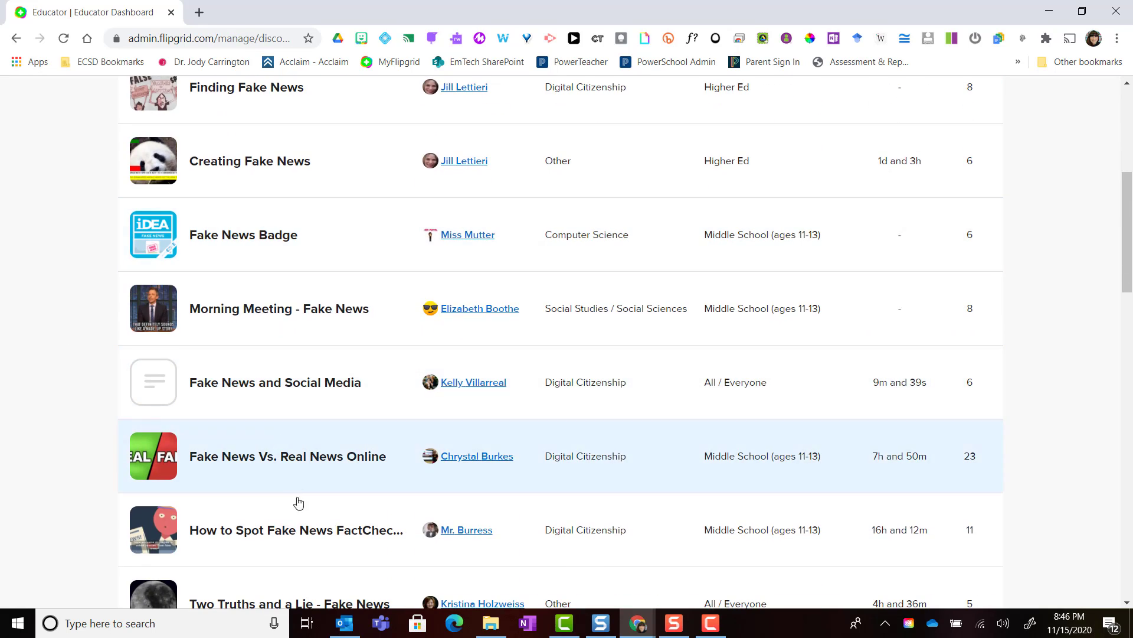
pyautogui.click(306, 536)
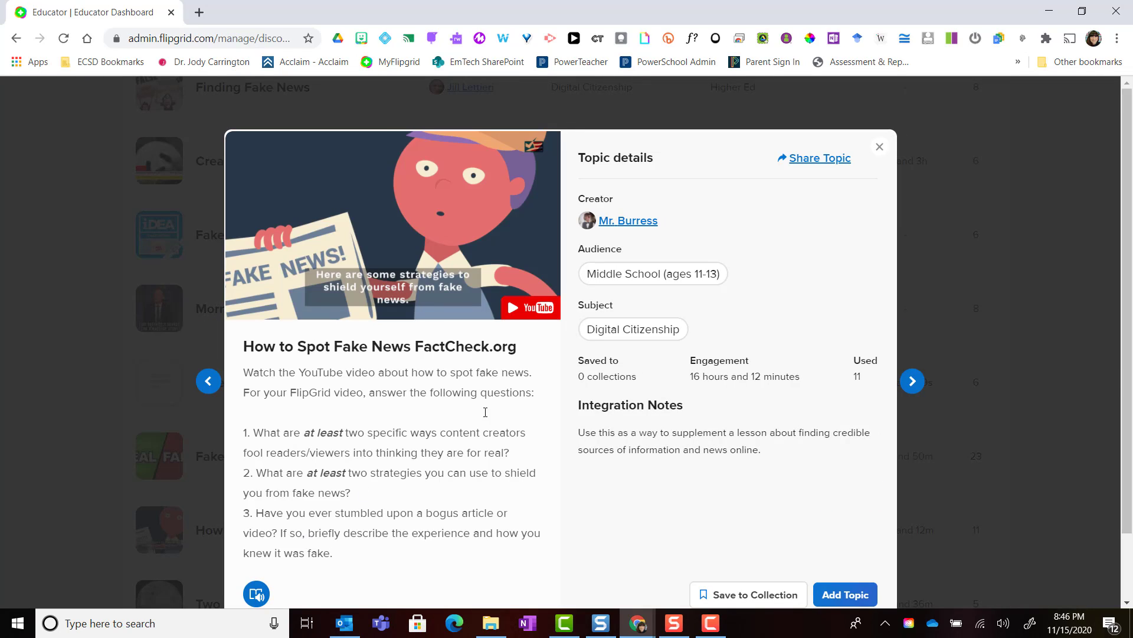
# Add the How to Spot Fake News FactCheck.org topic to the Elementary 1 - 6 Quartermester 1 private group.
pyautogui.scroll(-1, 701, 490)
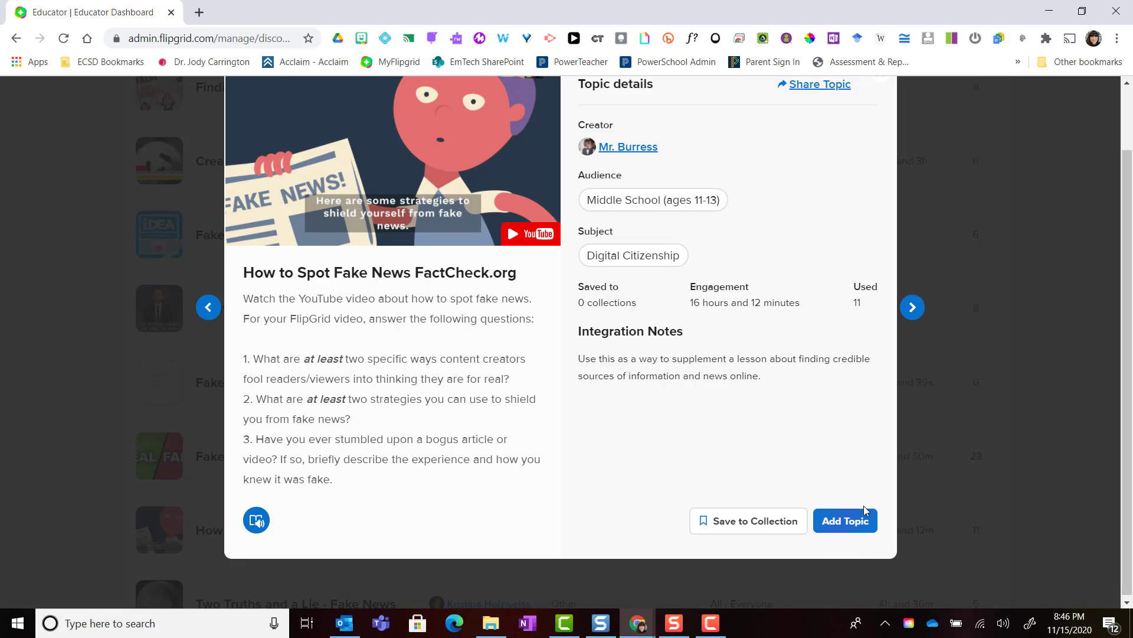
pyautogui.click(838, 528)
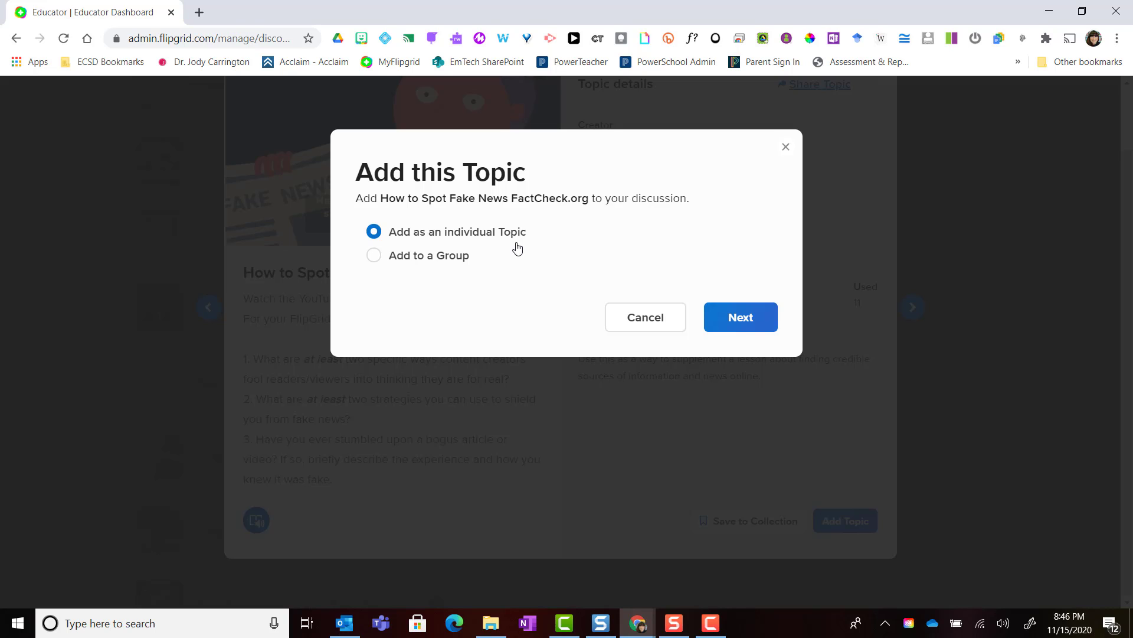
pyautogui.click(376, 258)
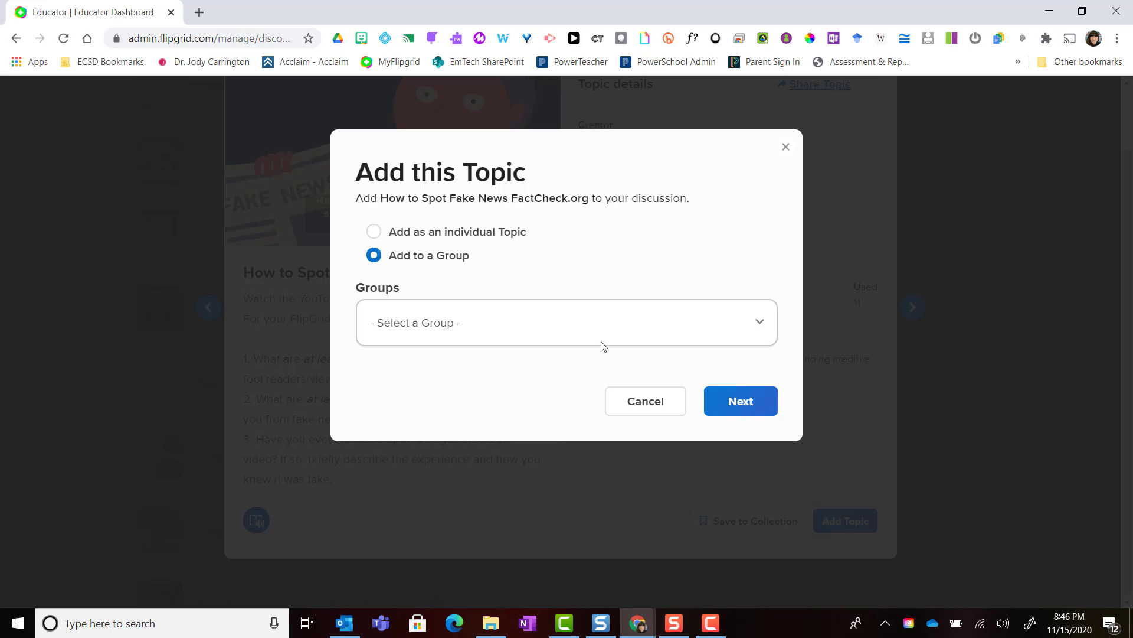
pyautogui.click(696, 333)
pyautogui.scroll(-5, 696, 332)
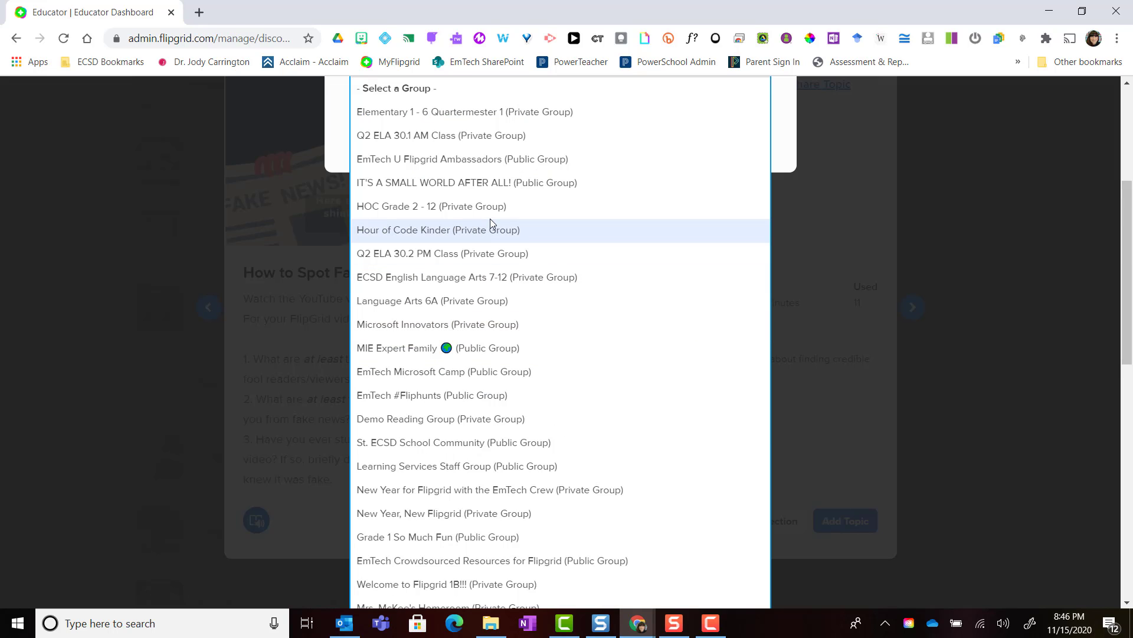
pyautogui.scroll(1, 490, 223)
pyautogui.click(494, 187)
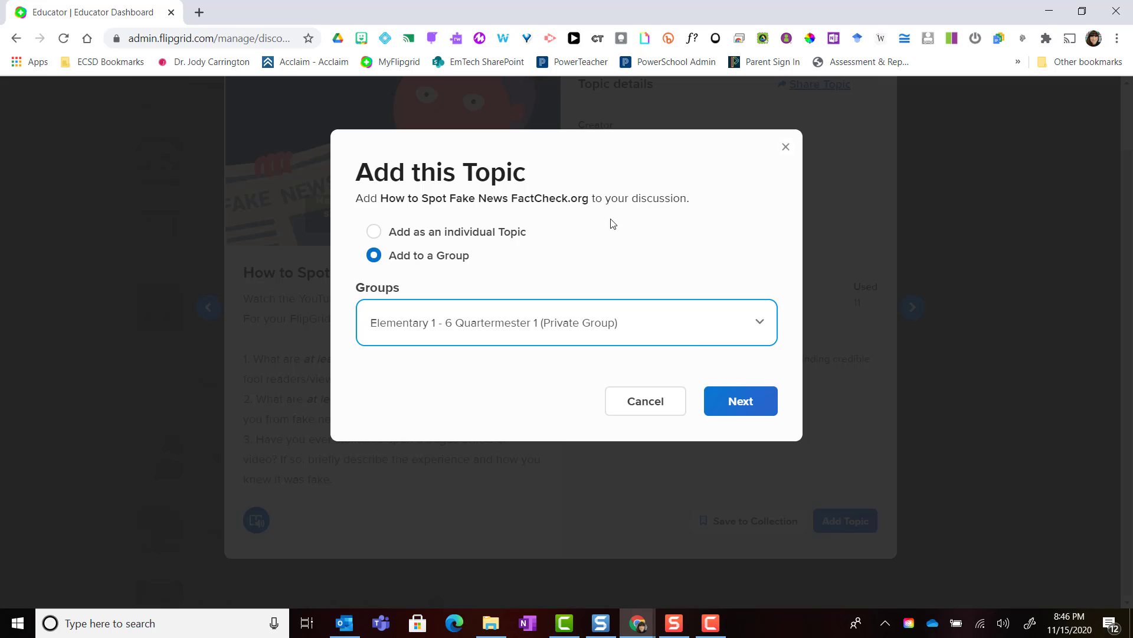
pyautogui.click(745, 406)
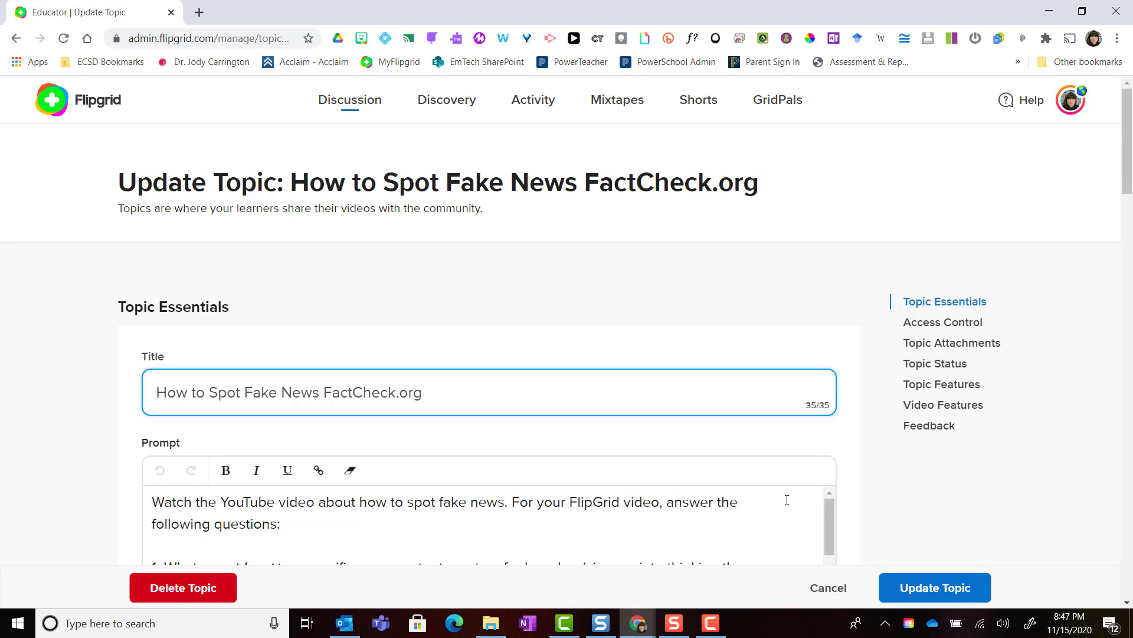
# Review the topic's prompt, recording time, moderation and media settings, and save the topic update.
pyautogui.scroll(-2, 788, 499)
pyautogui.scroll(-4, 882, 486)
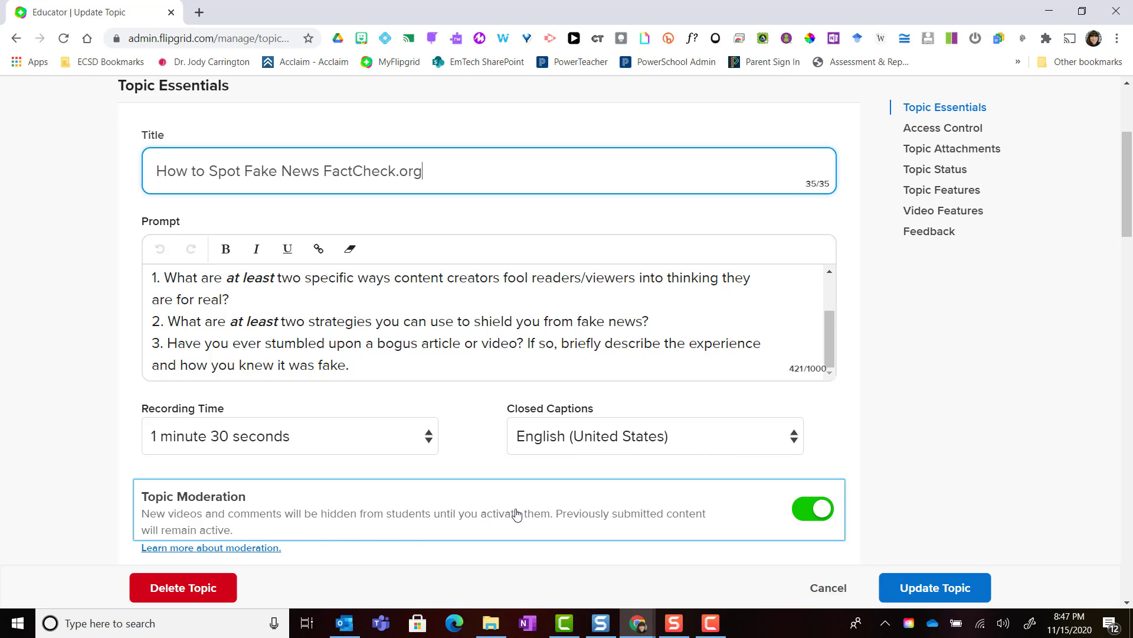
pyautogui.scroll(-1, 516, 513)
pyautogui.scroll(-2, 518, 514)
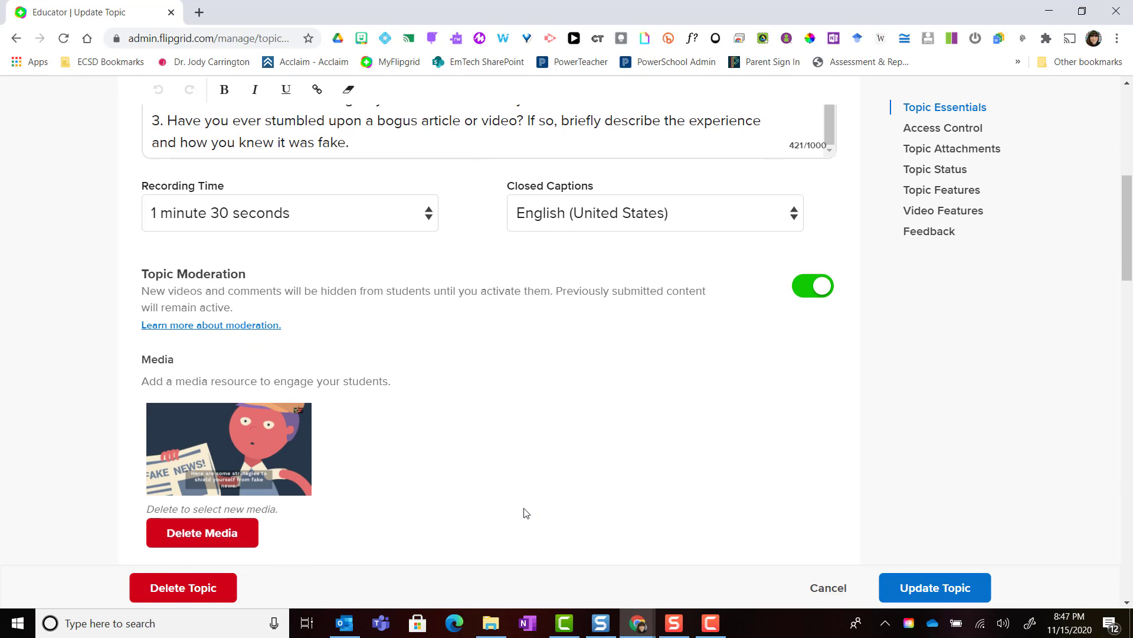
pyautogui.click(936, 589)
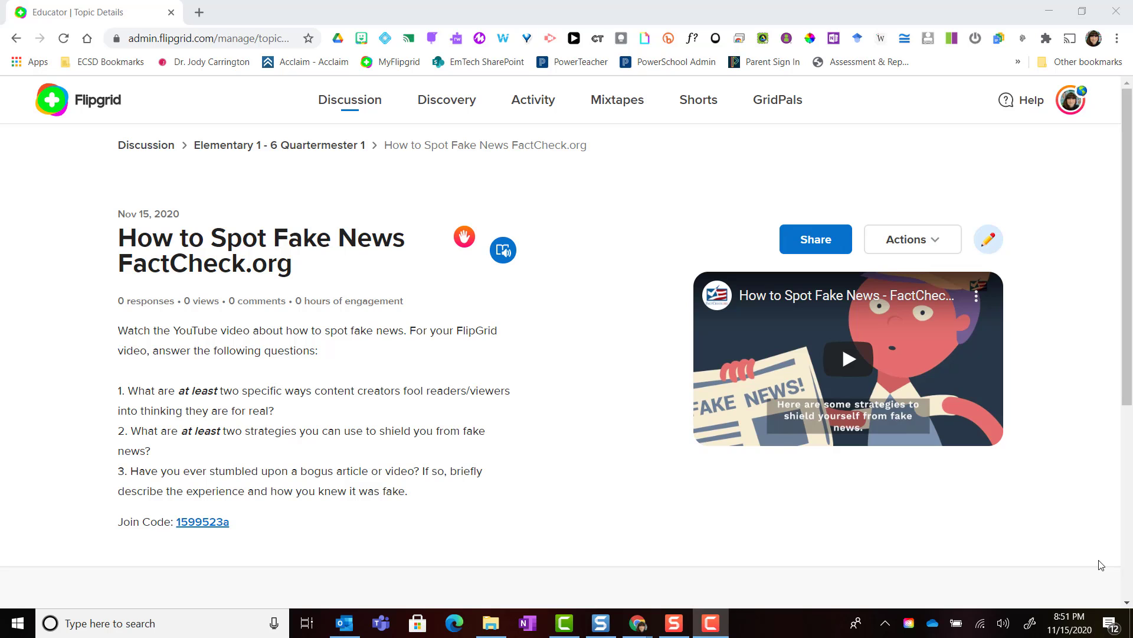
# Return to Discovery and open the #AskYaritza topic collection.
pyautogui.click(454, 112)
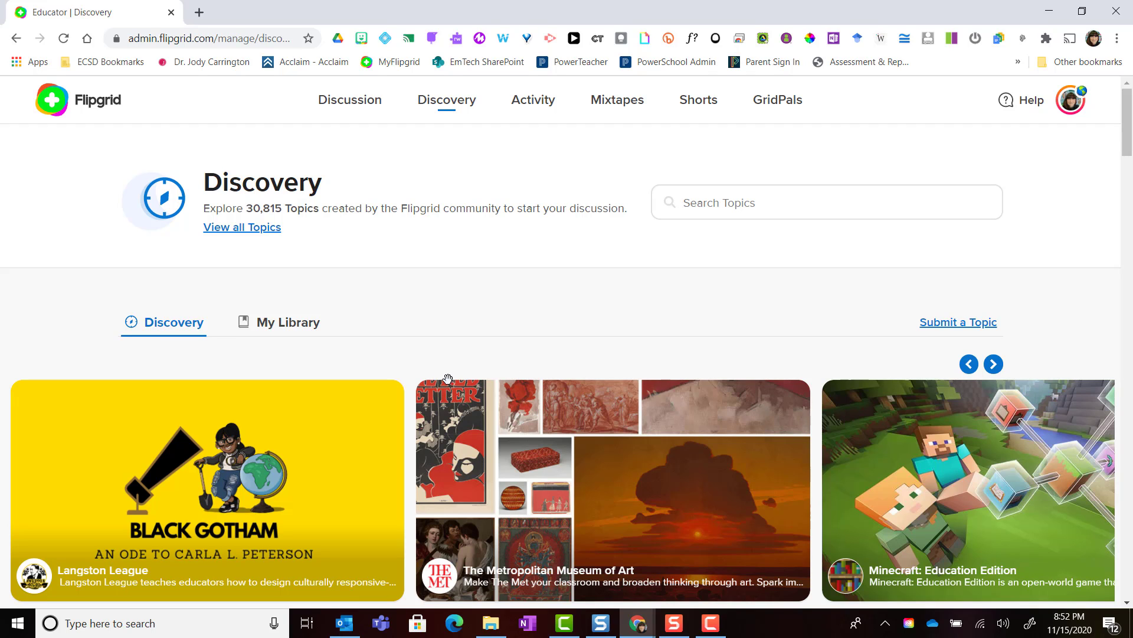
pyautogui.scroll(-4, 448, 384)
pyautogui.scroll(-6, 449, 388)
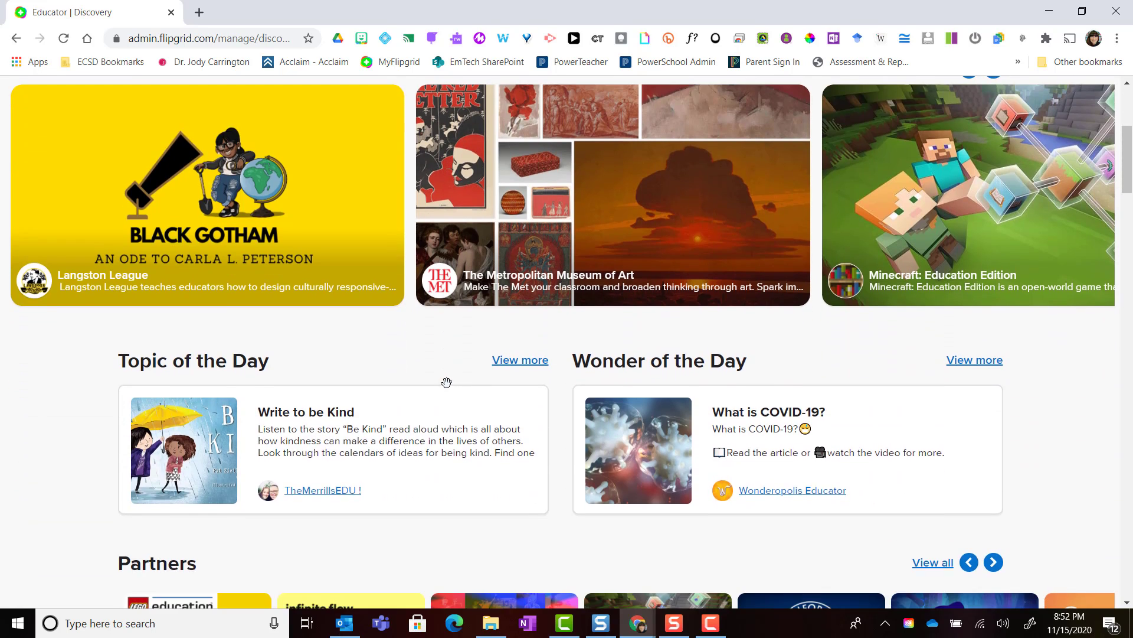
pyautogui.scroll(-9, 449, 391)
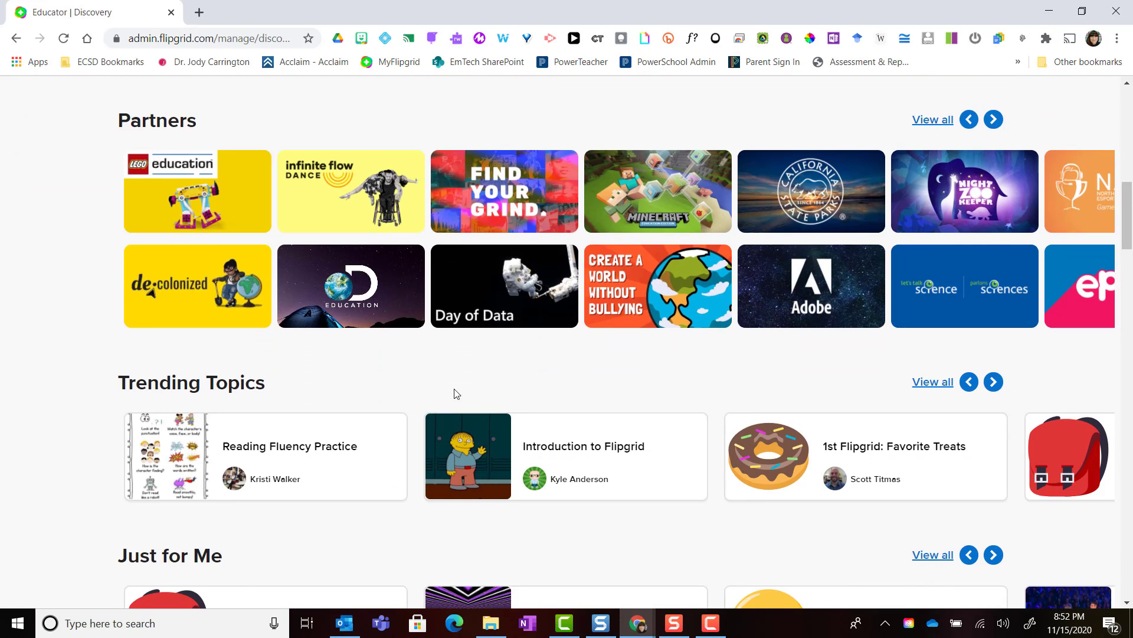
pyautogui.click(458, 394)
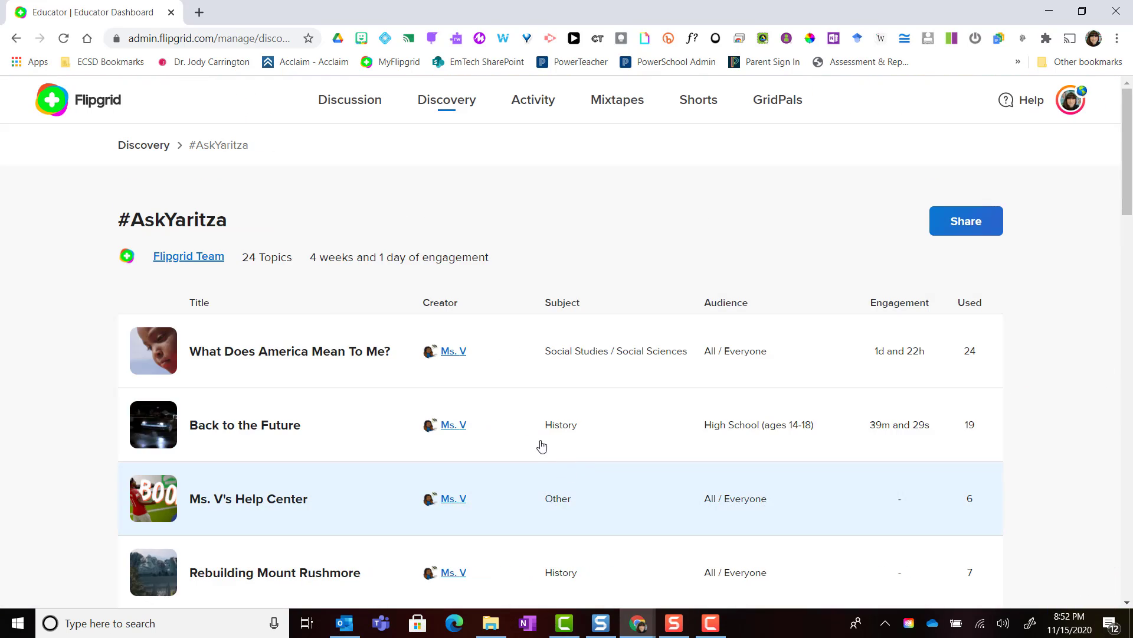
# Open the What is Systemic Racism? topic from the collection and add it as an individual topic.
pyautogui.scroll(-5, 328, 349)
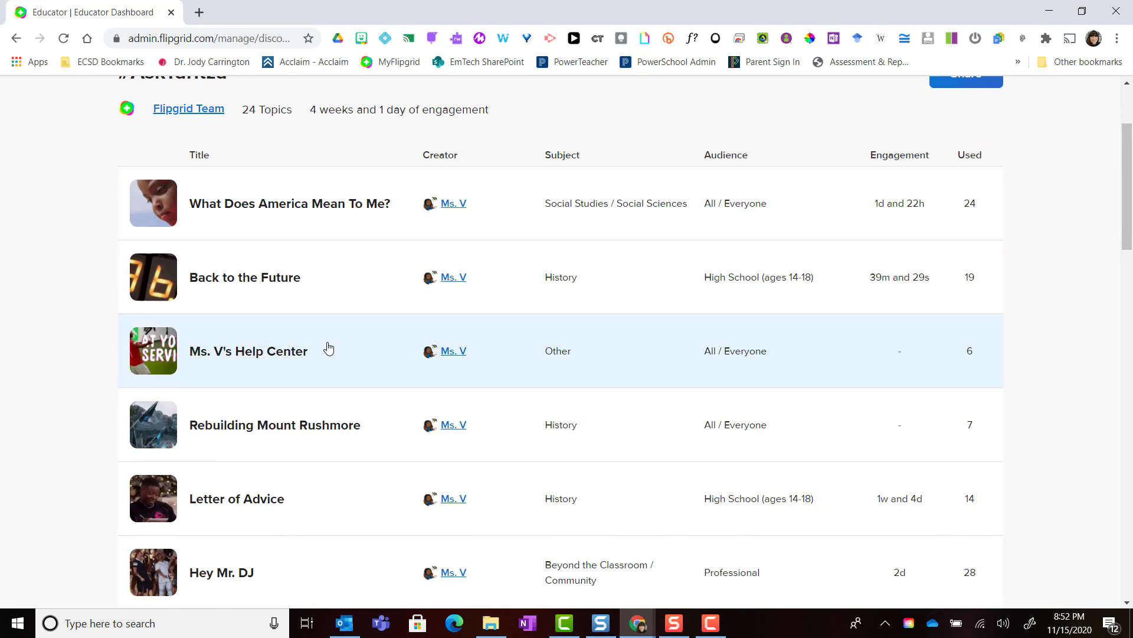
pyautogui.click(242, 496)
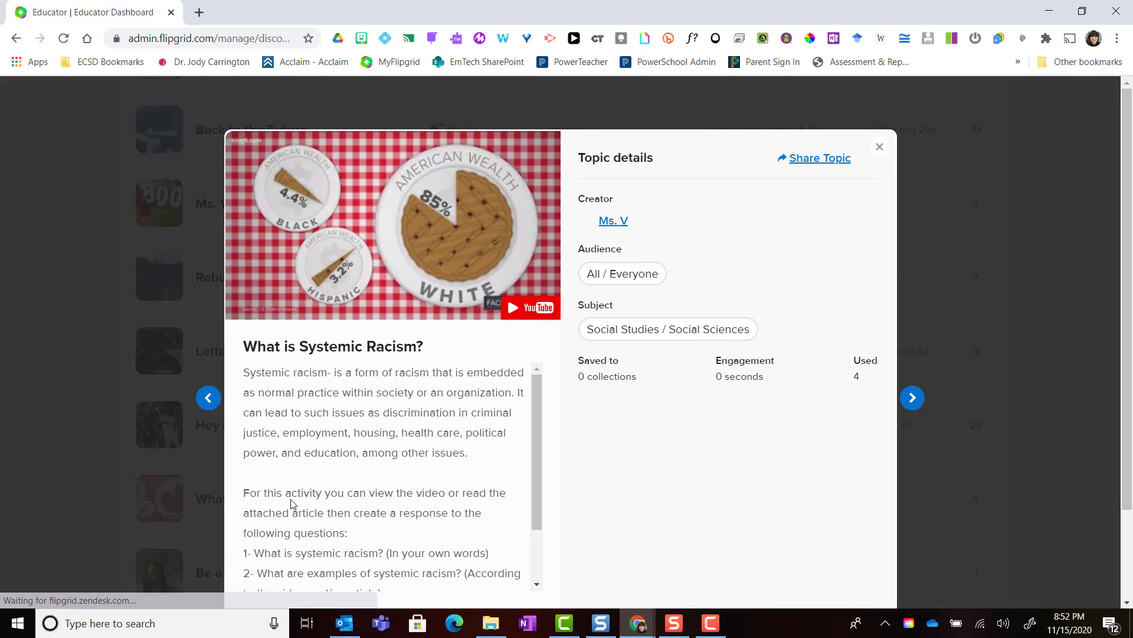
pyautogui.scroll(-2, 627, 401)
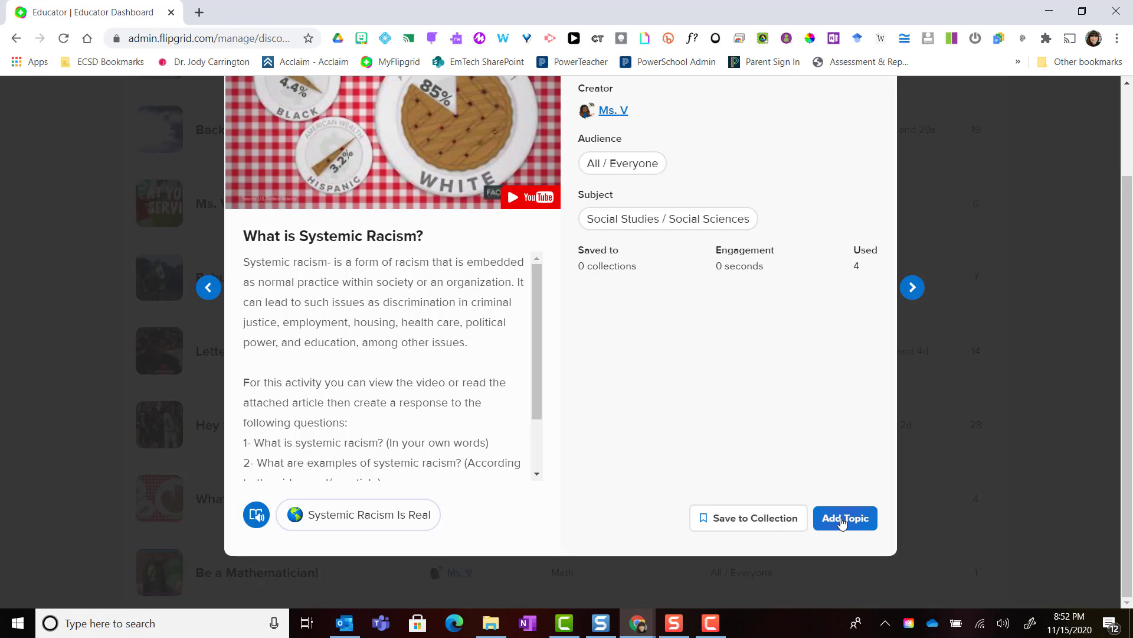
pyautogui.click(842, 519)
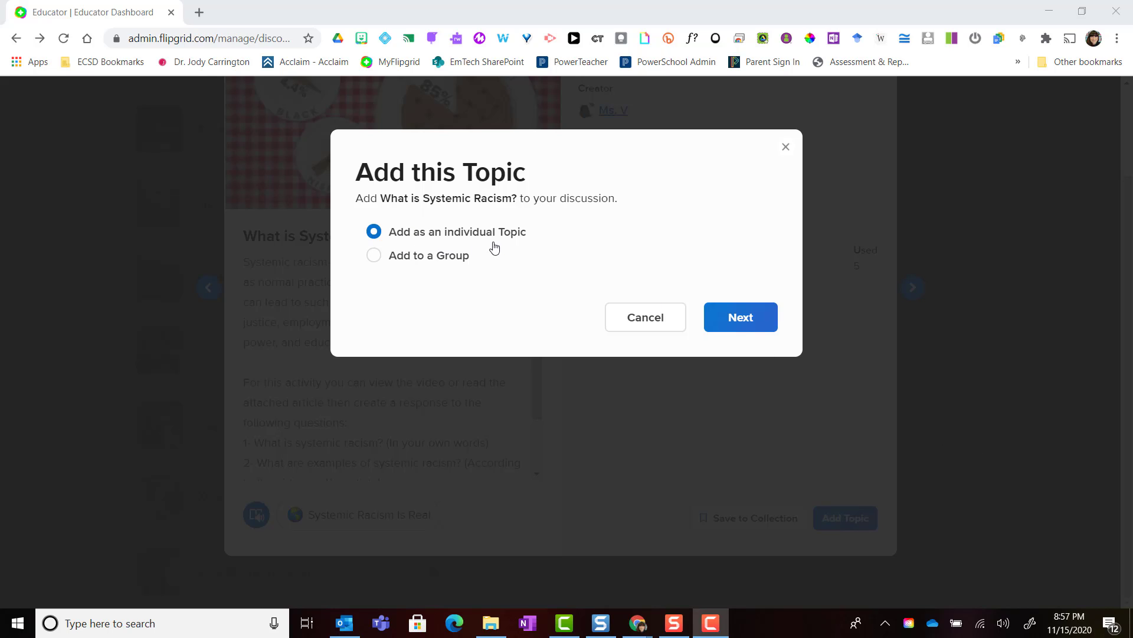
pyautogui.click(739, 316)
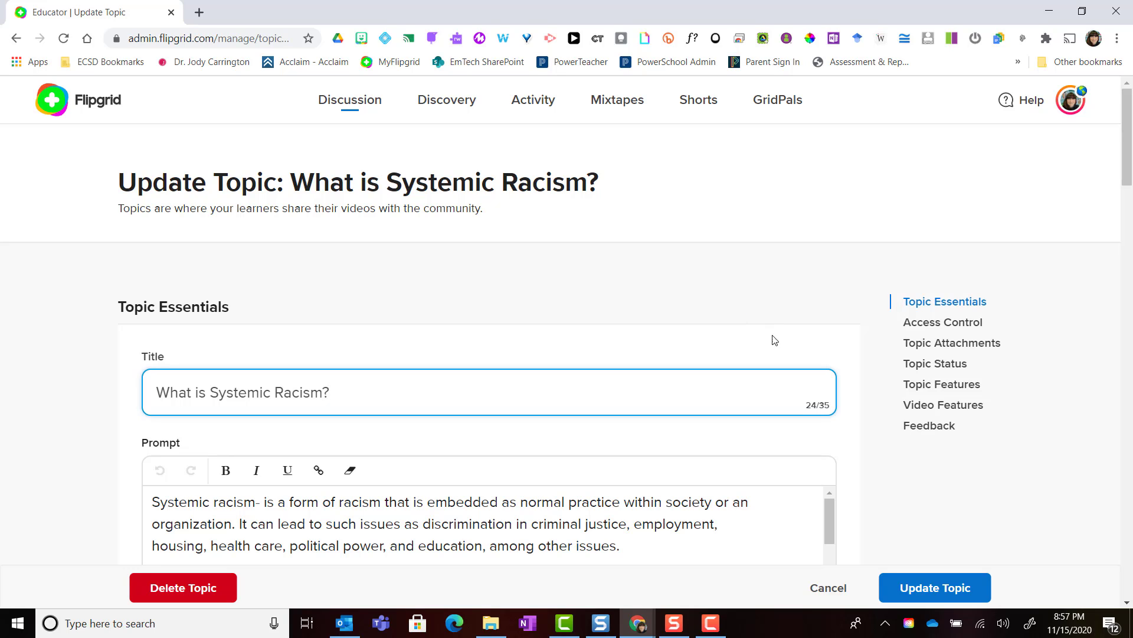
pyautogui.scroll(-3, 774, 335)
pyautogui.scroll(-2, 778, 335)
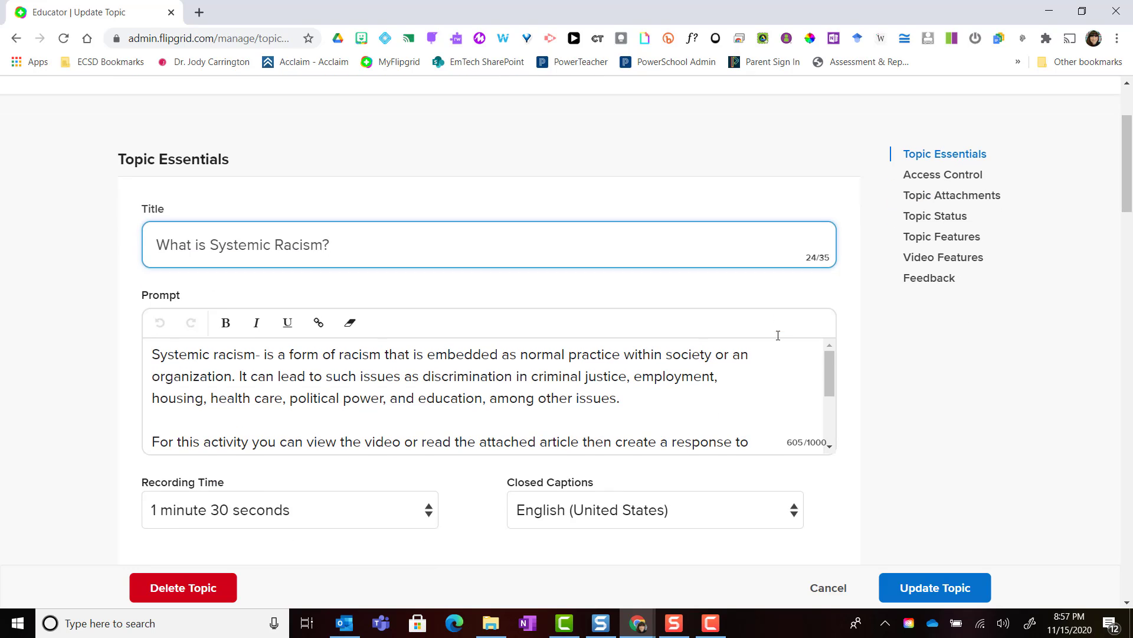
pyautogui.scroll(-2, 777, 335)
pyautogui.scroll(-5, 899, 386)
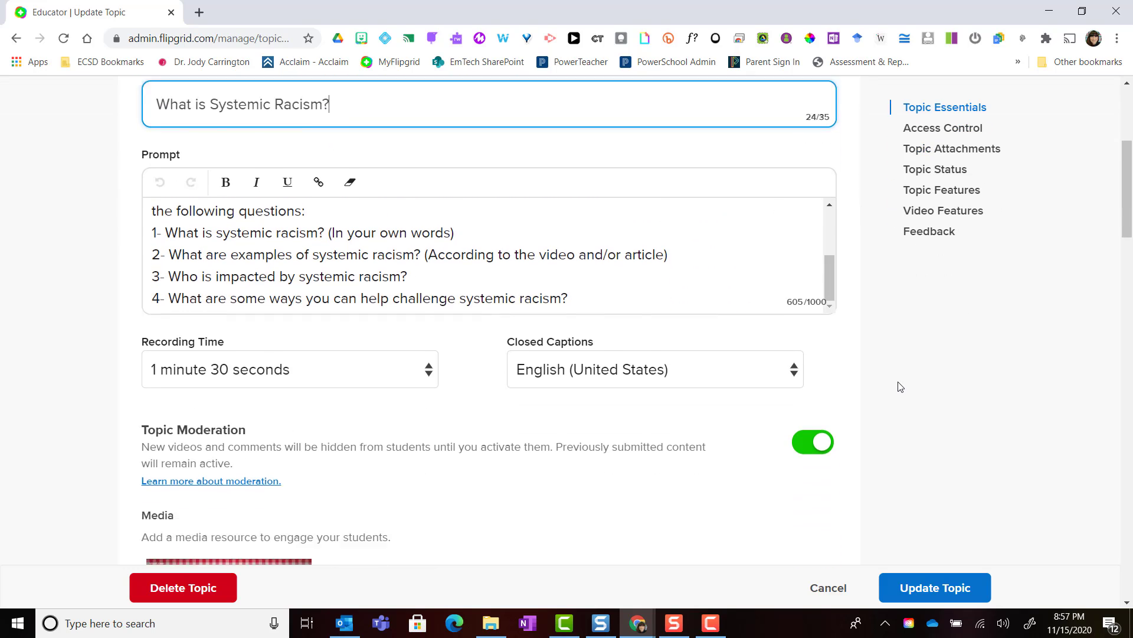
pyautogui.scroll(-6, 852, 376)
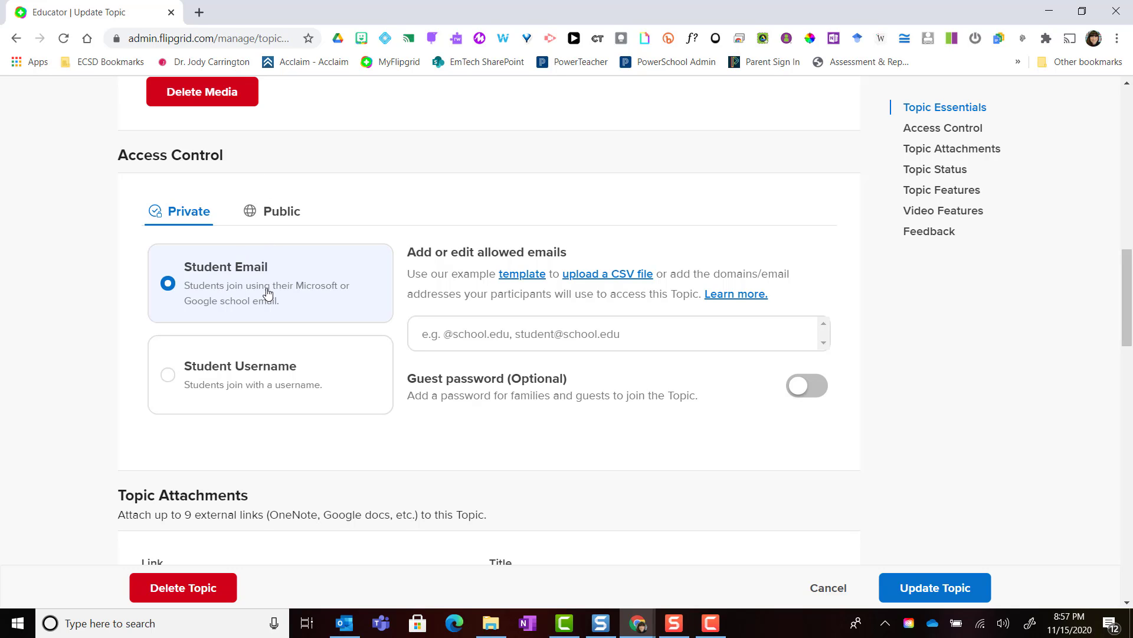
pyautogui.click(484, 340)
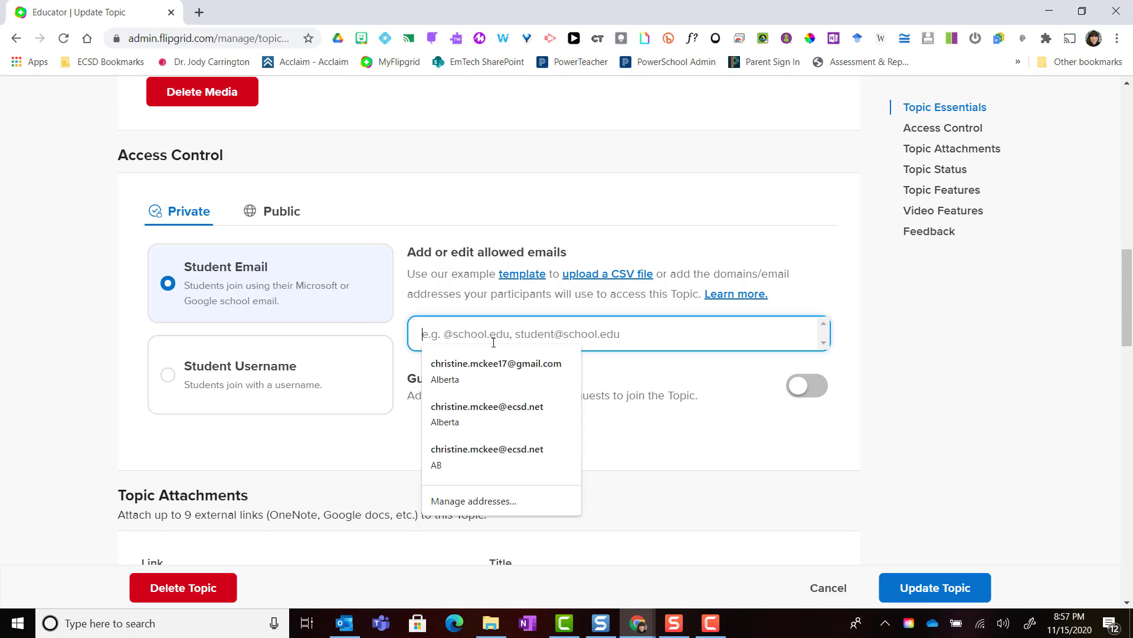
pyautogui.write('@schoo')
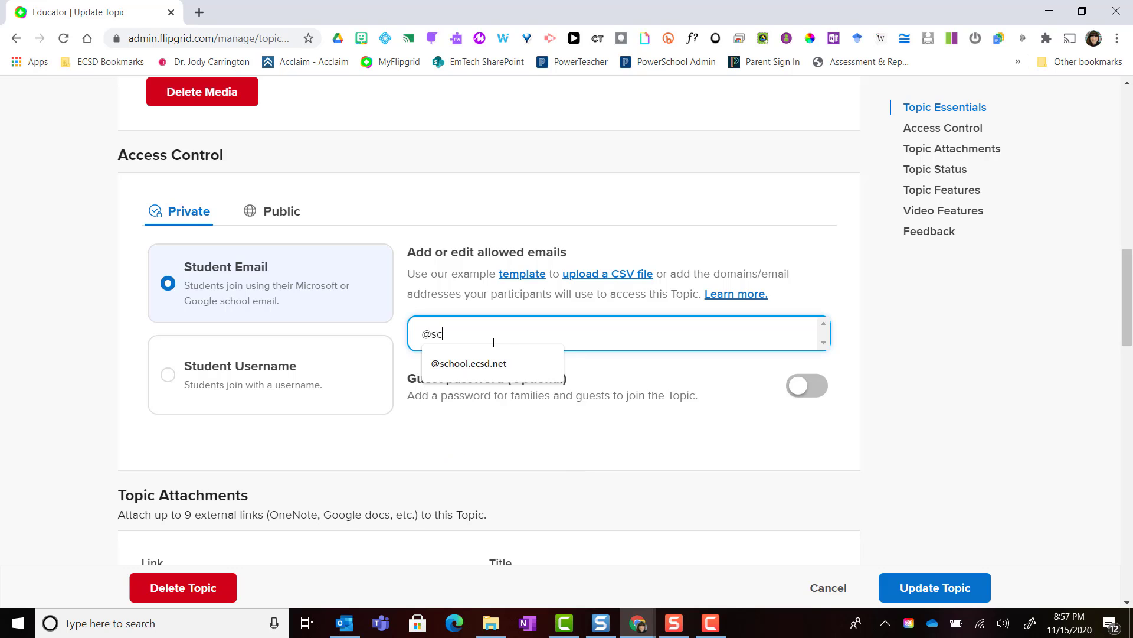
pyautogui.click(494, 363)
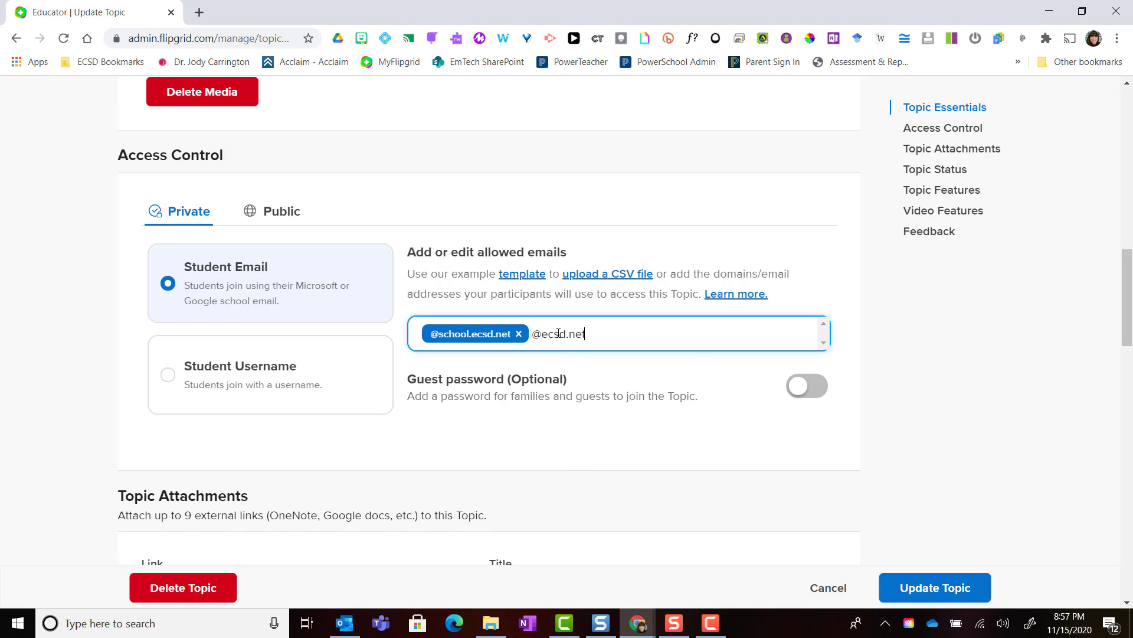
pyautogui.press('Return')
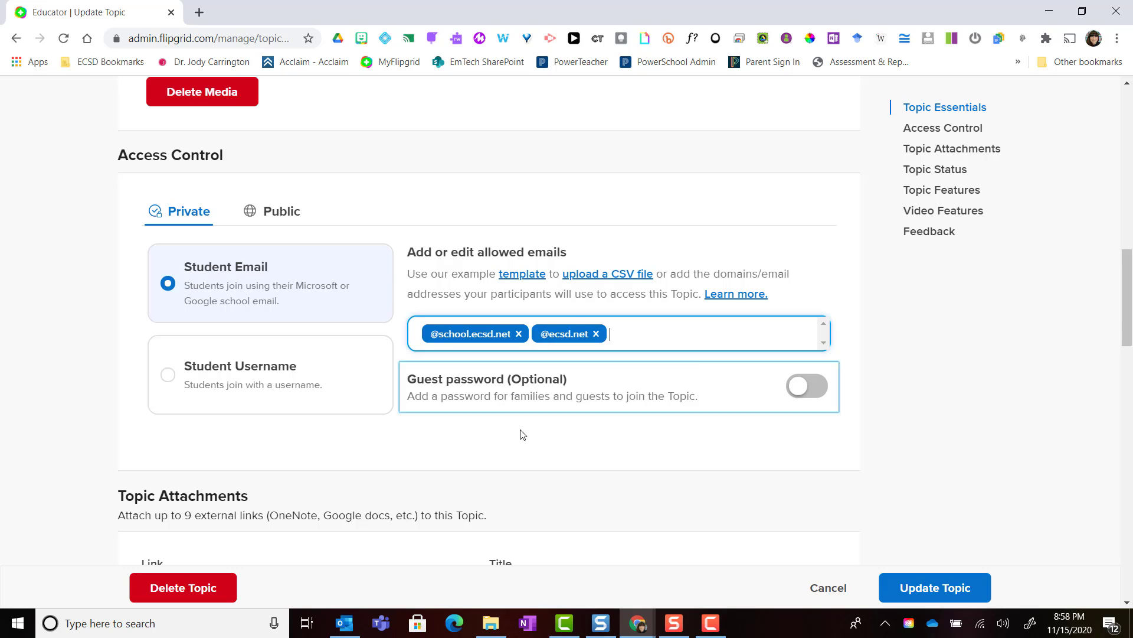
# Set the topic's Comments option in the video features to Video and Text Comments.
pyautogui.scroll(-3, 523, 437)
pyautogui.scroll(-4, 528, 441)
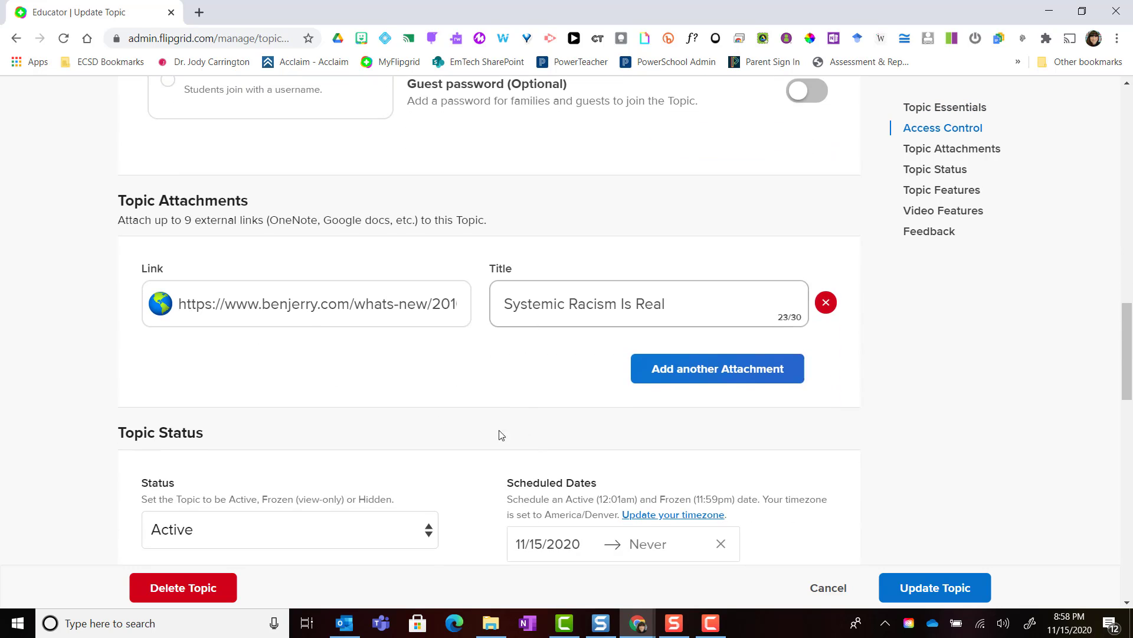
pyautogui.scroll(-2, 444, 405)
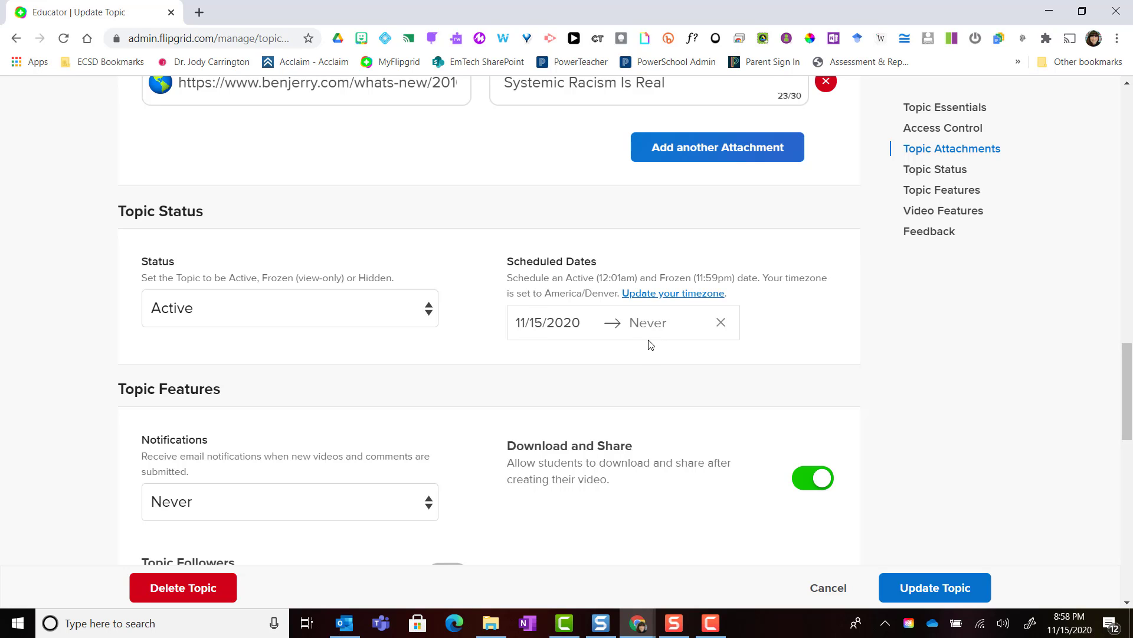
pyautogui.scroll(-5, 650, 344)
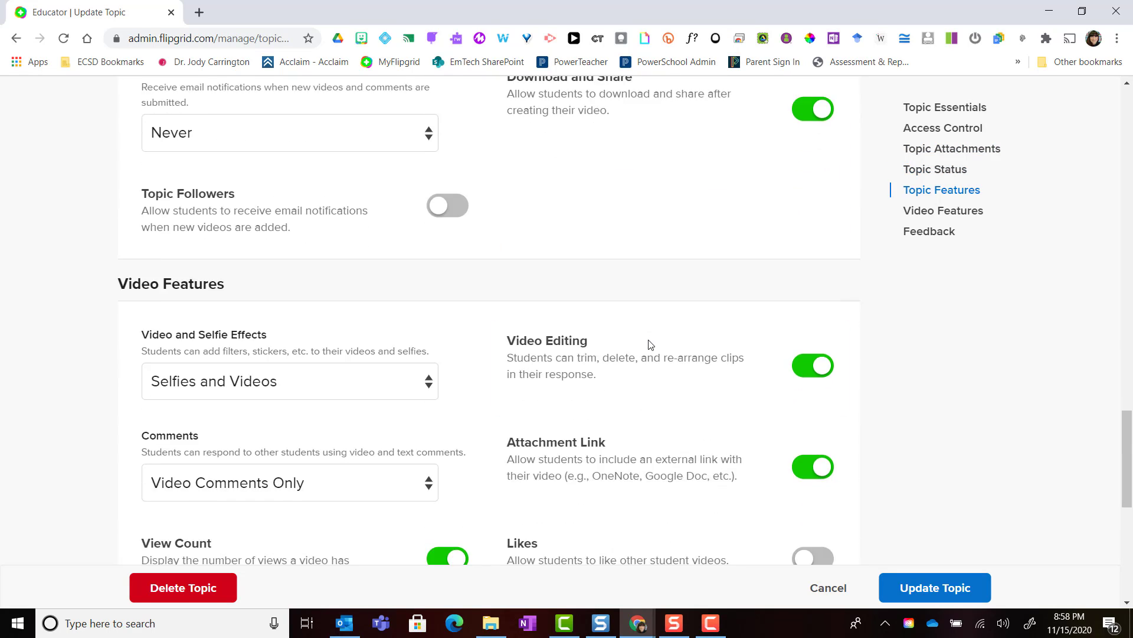
pyautogui.scroll(-1, 650, 344)
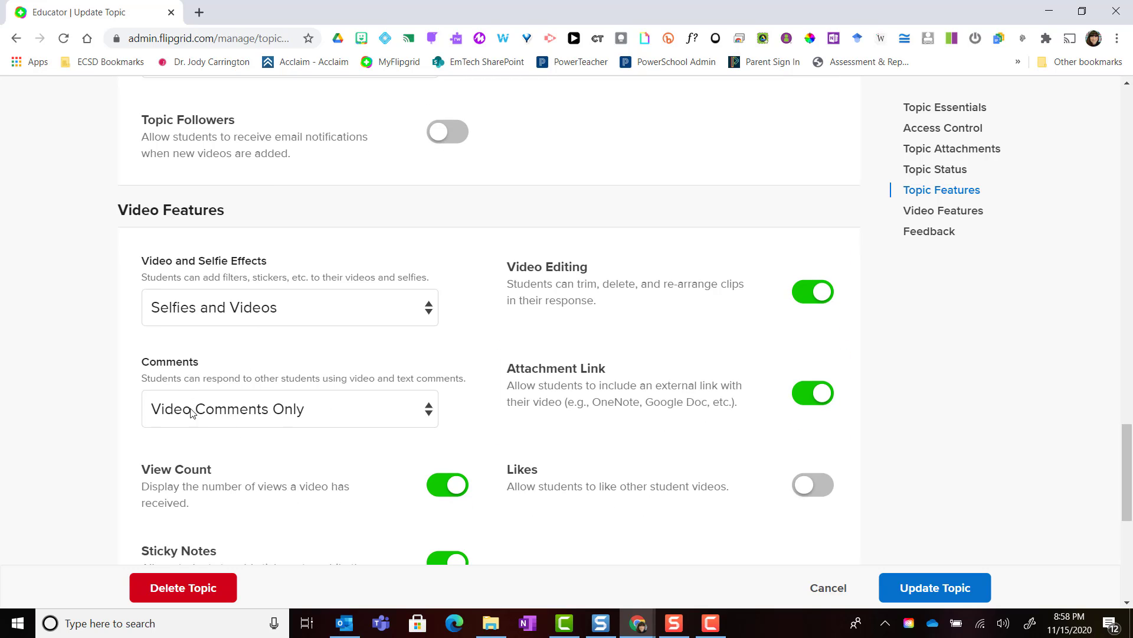
pyautogui.click(322, 415)
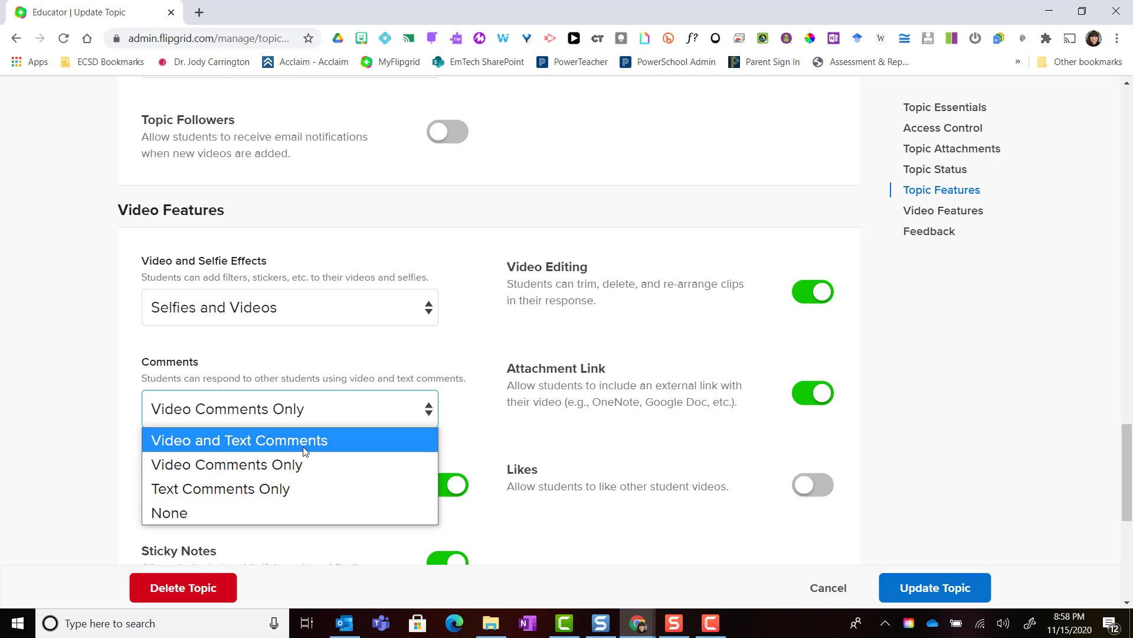
pyautogui.click(316, 439)
# Look at the Custom Feedback option, set the feedback back to Basic Feedback, and save the topic update.
pyautogui.scroll(-5, 344, 454)
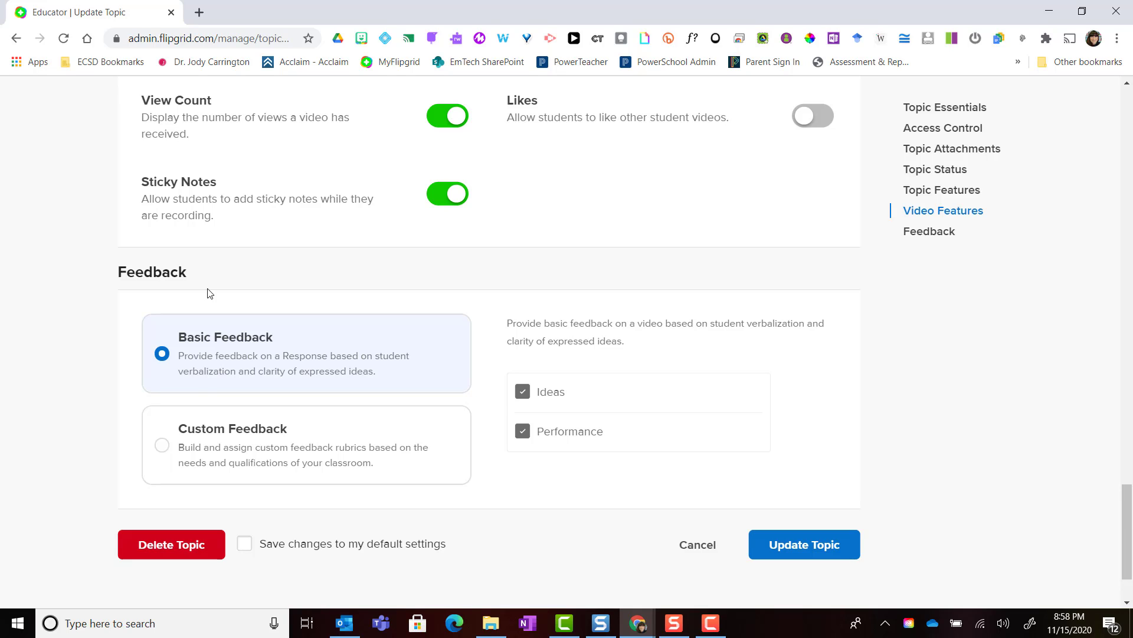
pyautogui.click(248, 417)
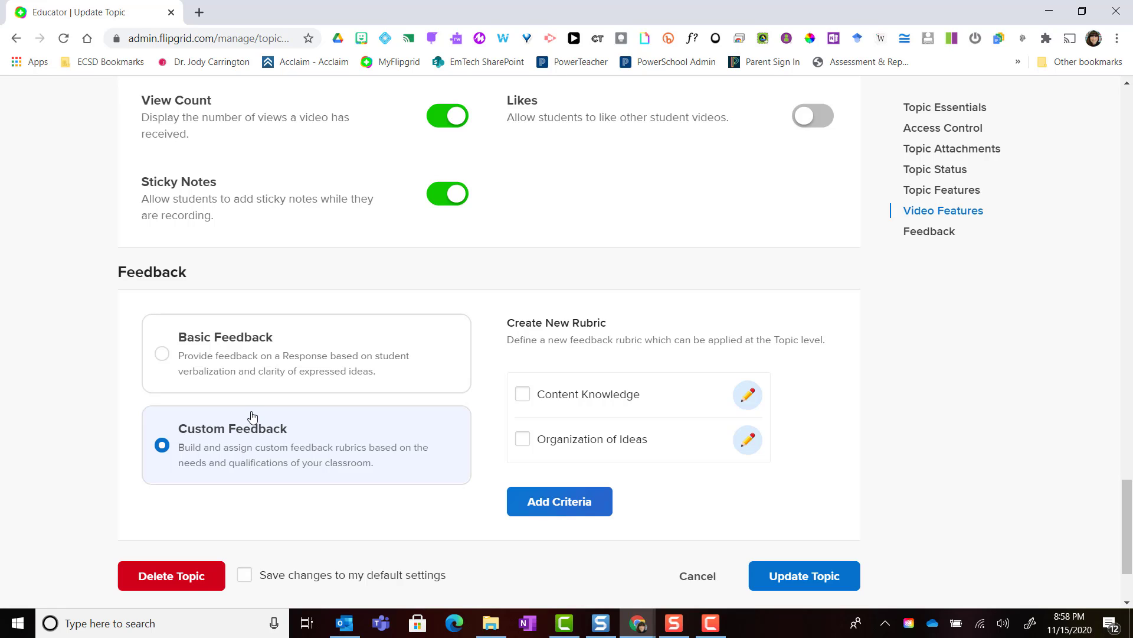
pyautogui.click(280, 381)
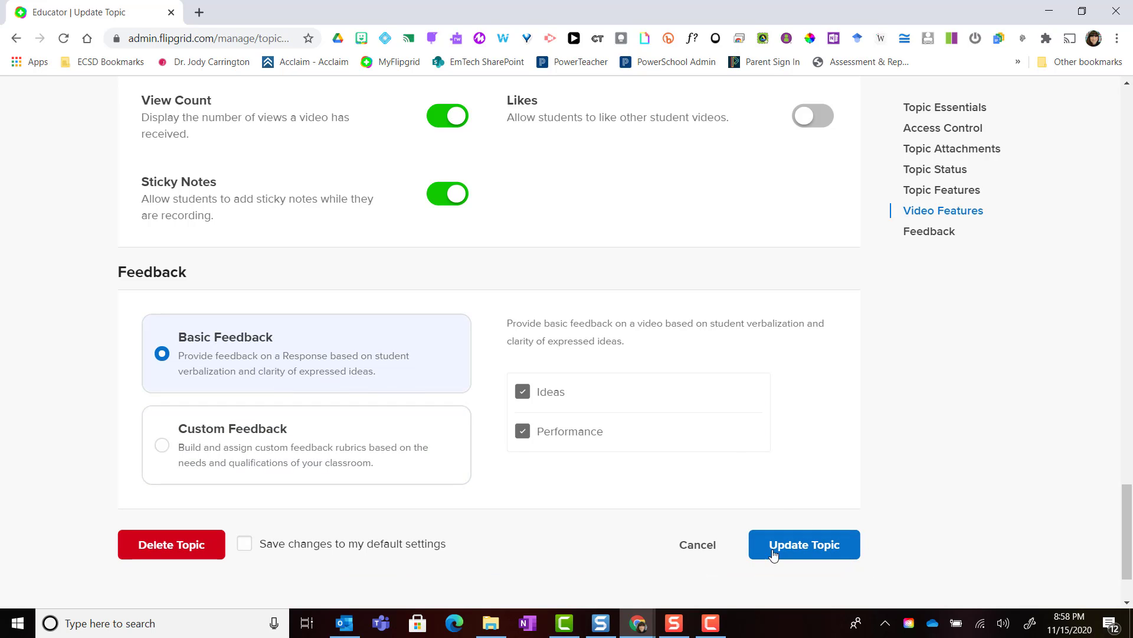
pyautogui.click(819, 546)
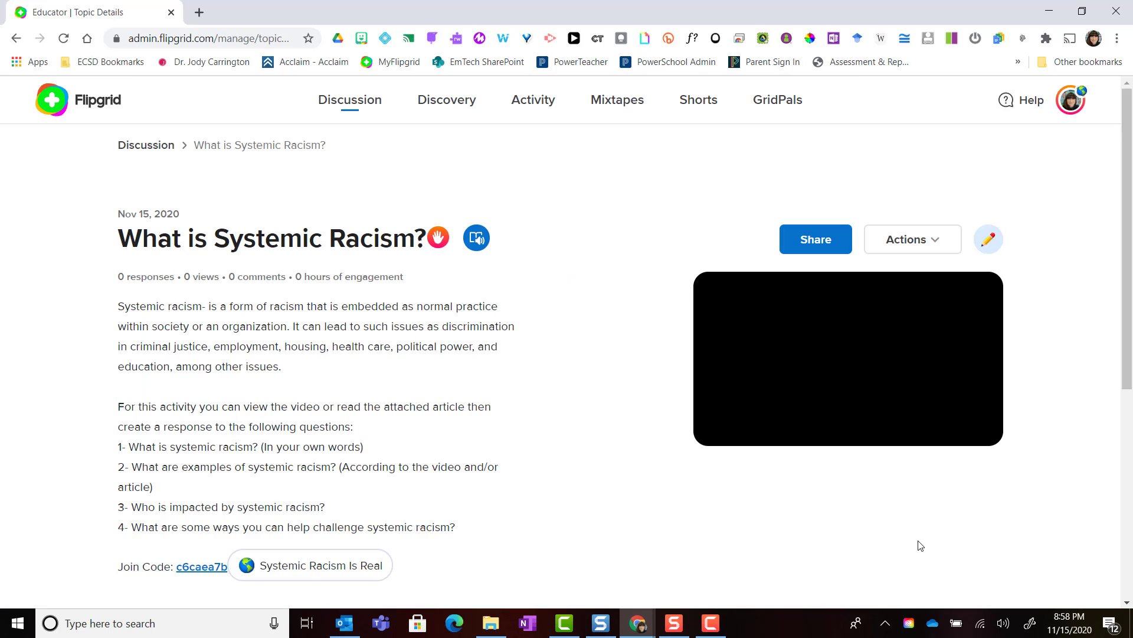